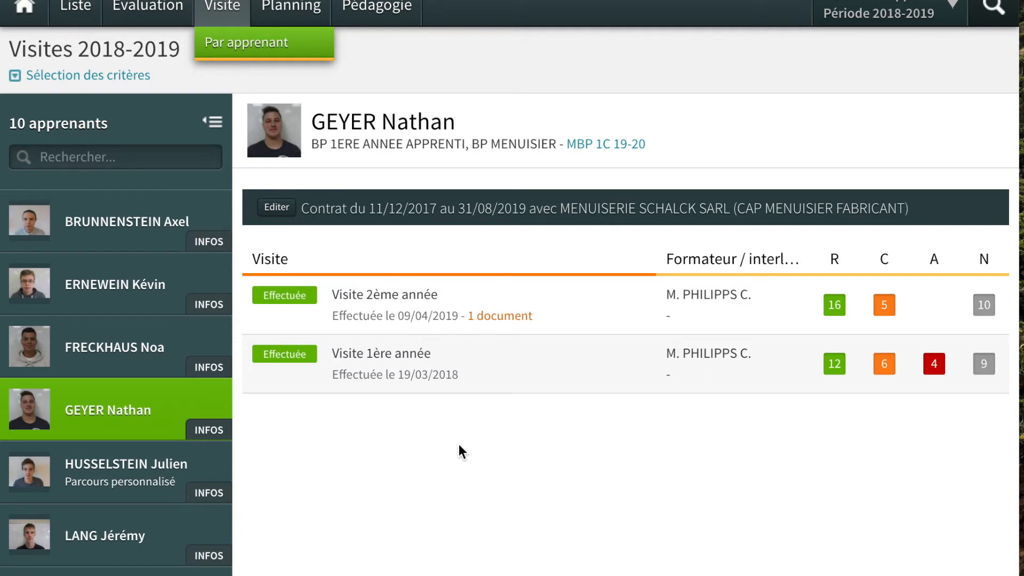
Open the apprentice's "Visite 2ème année" report and examine its Compte-rendu details and the general and professional behaviour evaluations.
left_click(296, 304)
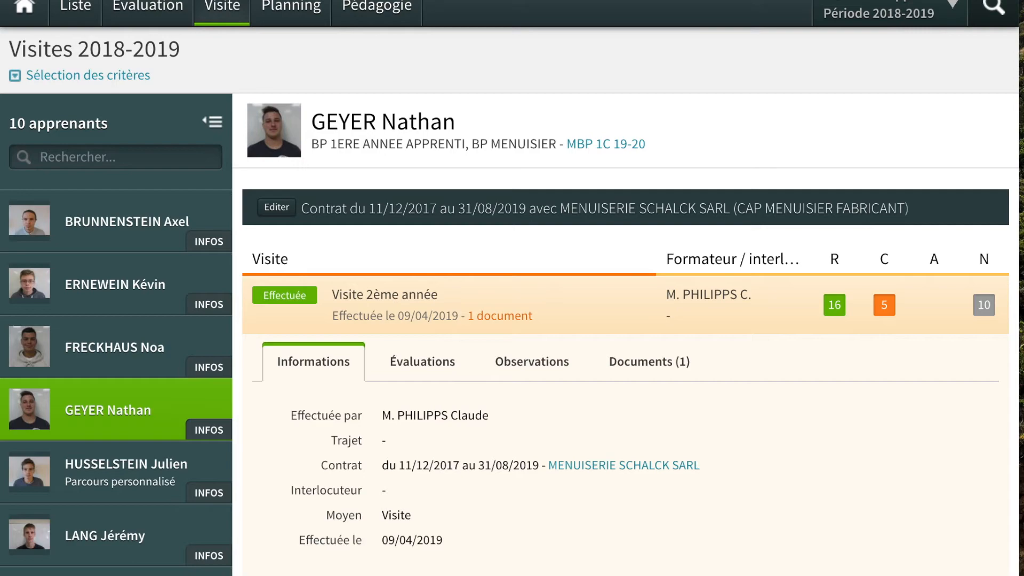
scroll(368, 472, "down", 5)
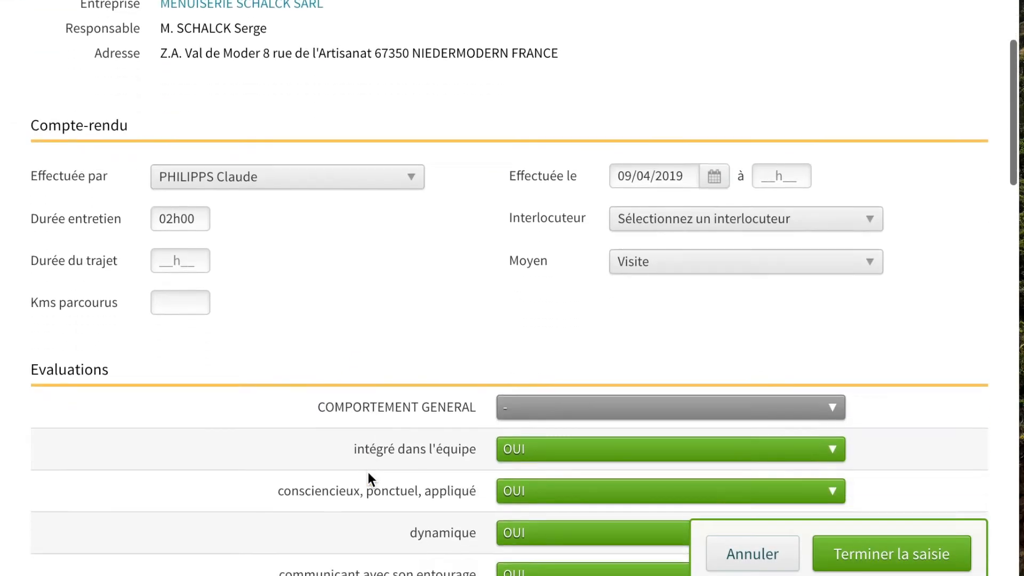
scroll(368, 472, "down", 4)
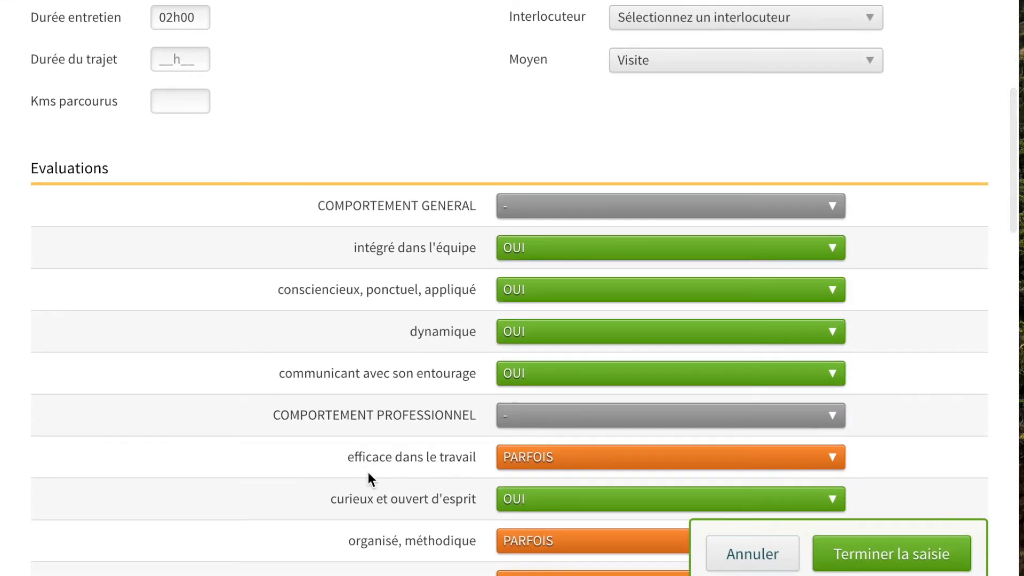
scroll(368, 472, "down", 1)
scroll(368, 472, "down", 1)
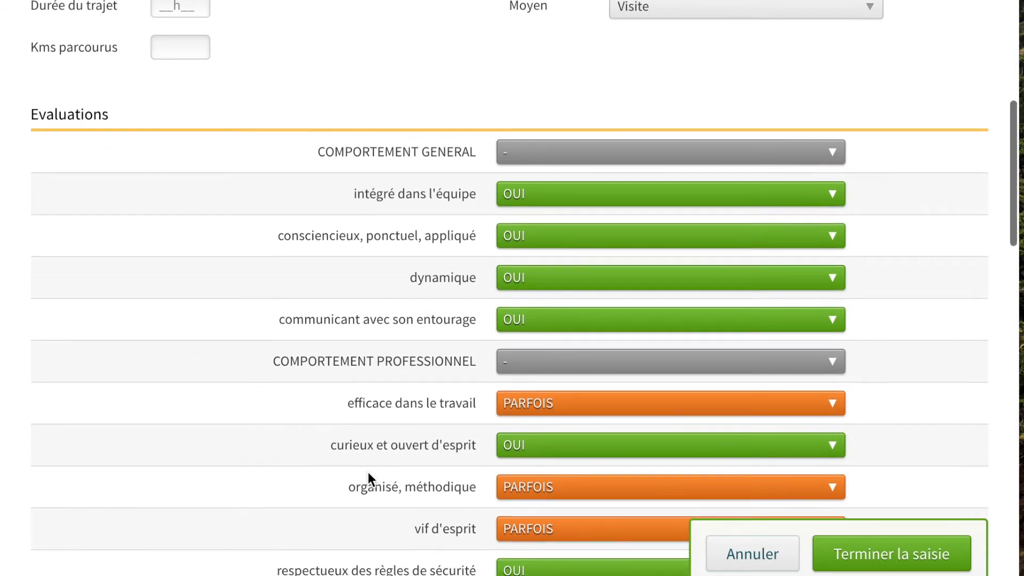
scroll(367, 472, "down", 2)
scroll(368, 472, "down", 1)
scroll(368, 472, "down", 2)
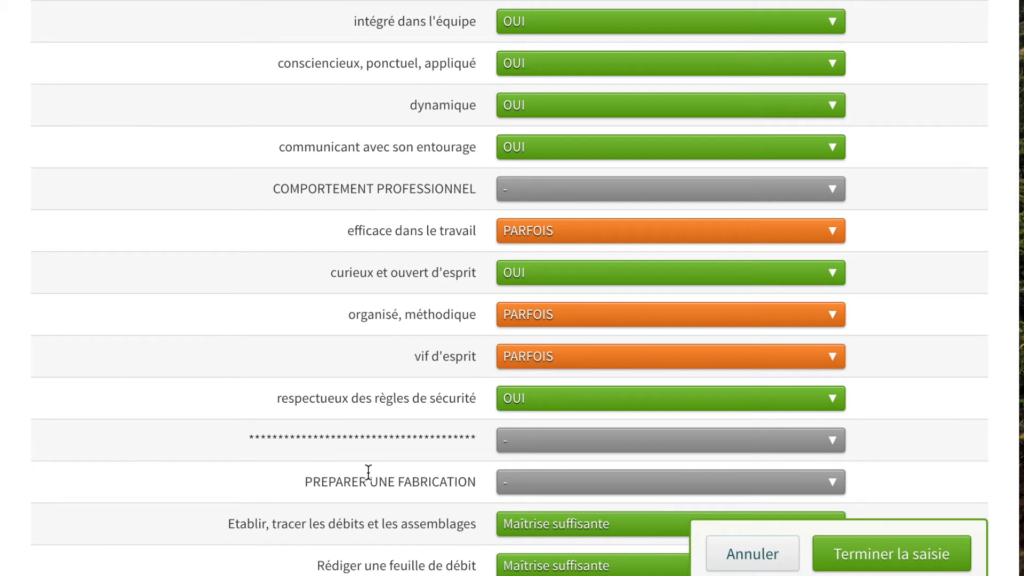
scroll(368, 472, "up", 3)
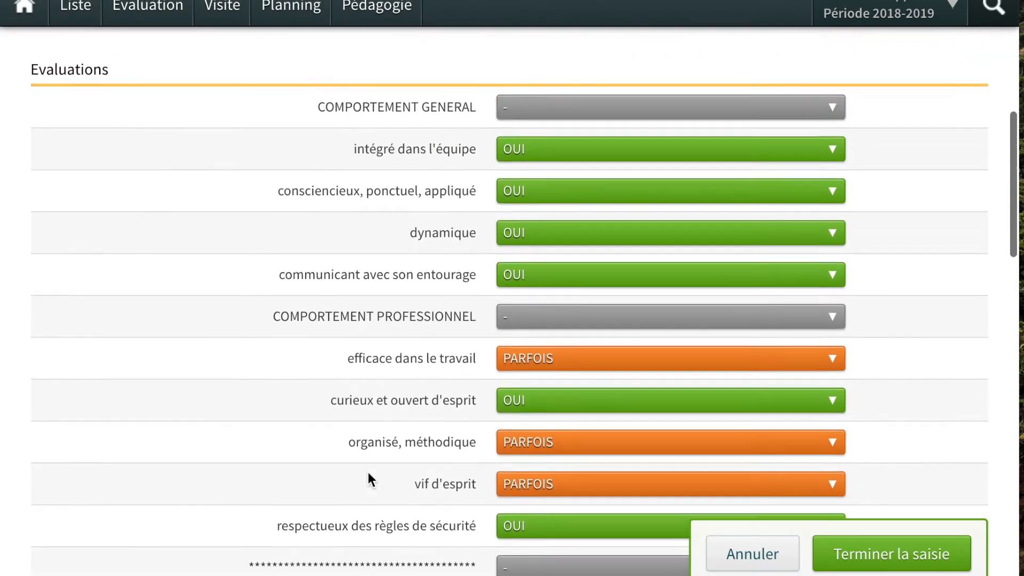
scroll(368, 472, "up", 2)
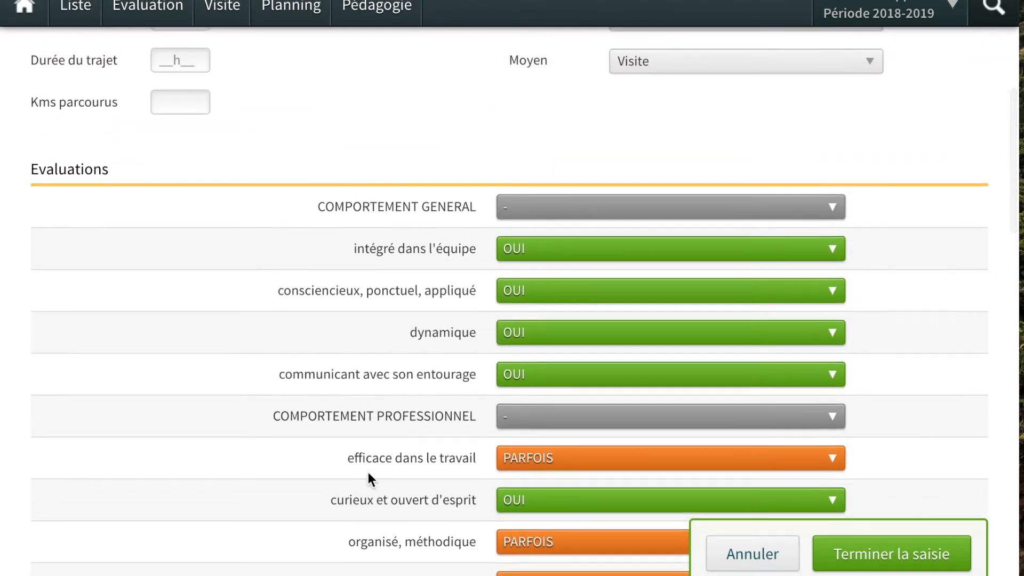
scroll(368, 472, "up", 1)
scroll(368, 472, "down", 1)
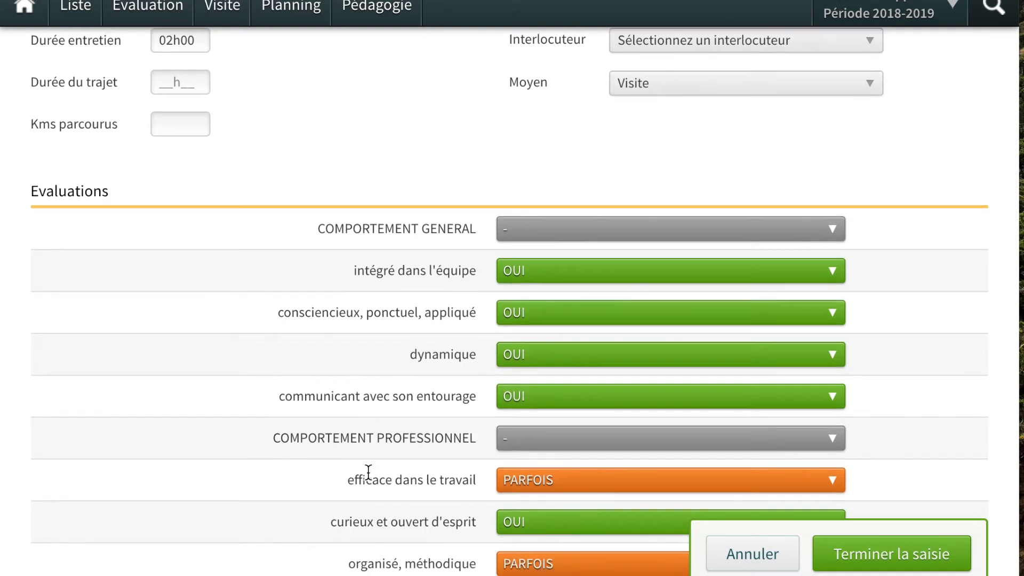
scroll(368, 472, "down", 4)
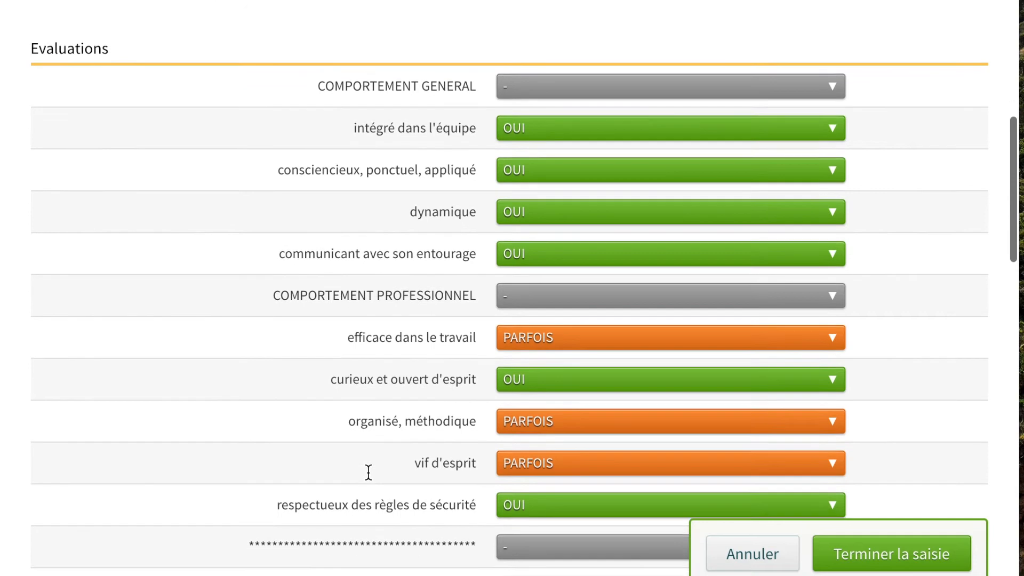
scroll(368, 472, "down", 1)
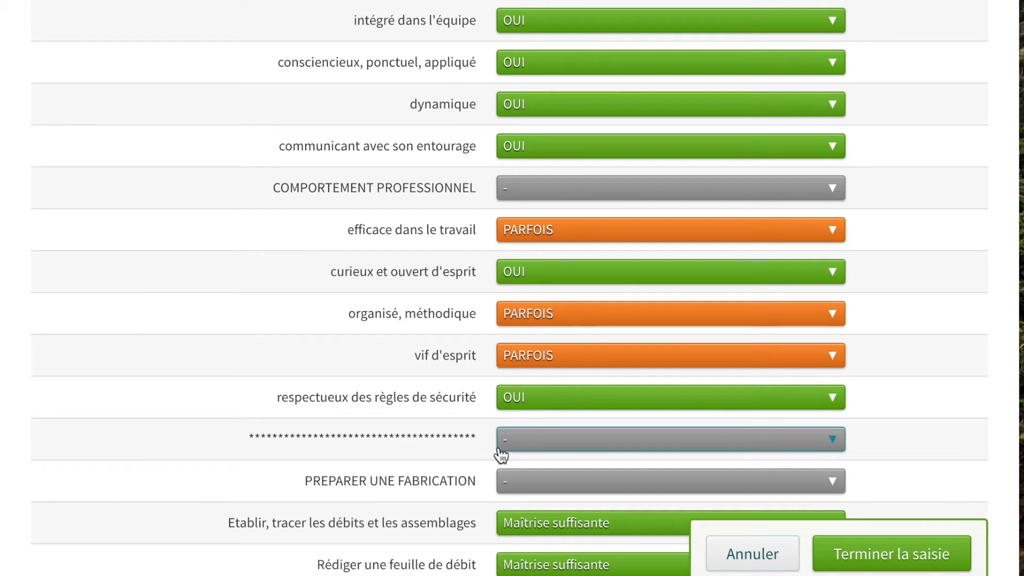
Show the mastery rating choices for "Etablir, tracer les débits et les assemblages" and dismiss them.
scroll(828, 385, "down", 4)
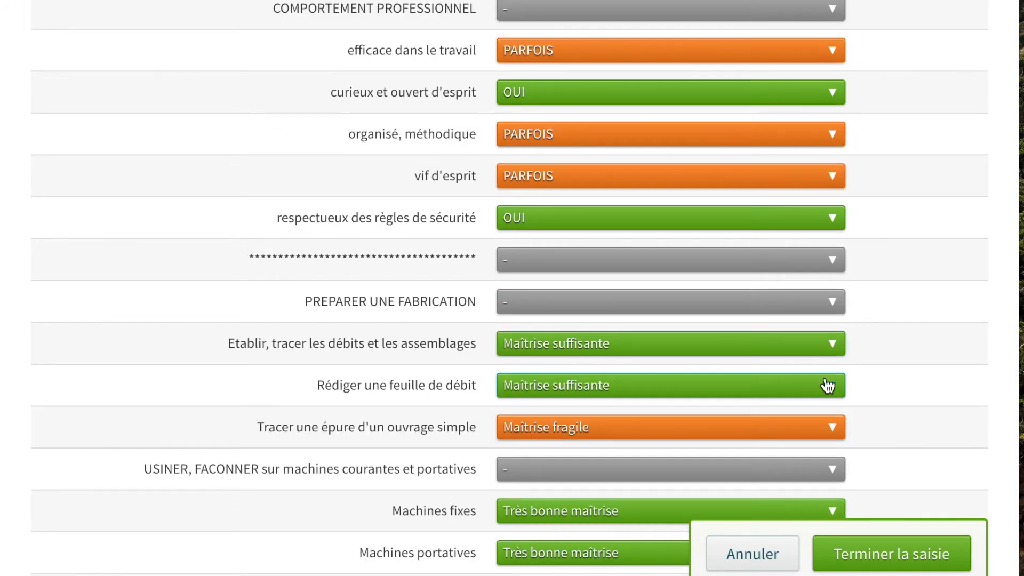
left_click(835, 352)
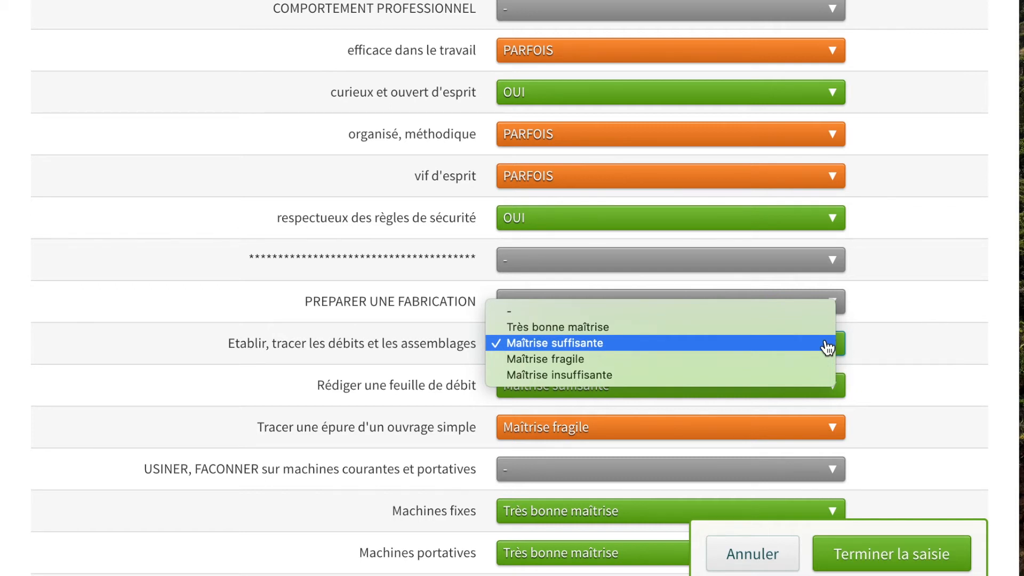
left_click(885, 378)
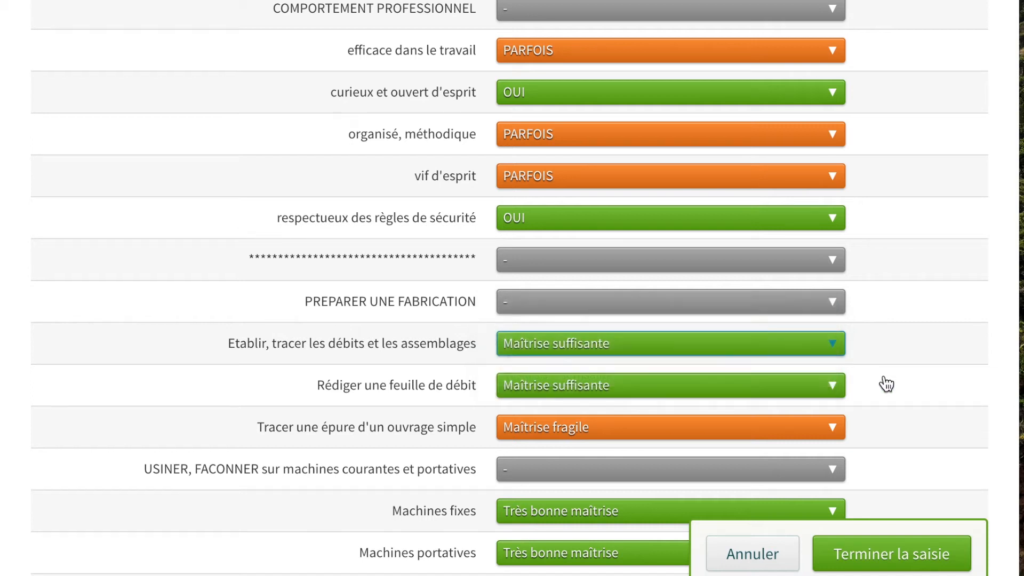
Read the whole Observations text of the visit report and continue to the attached documents.
scroll(884, 377, "down", 10)
scroll(884, 380, "down", 8)
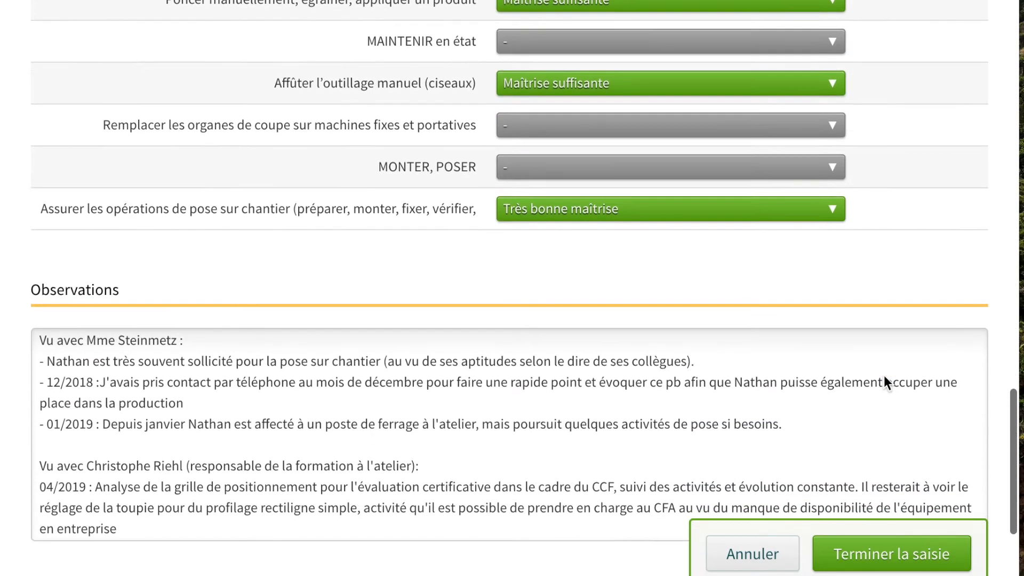
scroll(884, 376, "up", 1)
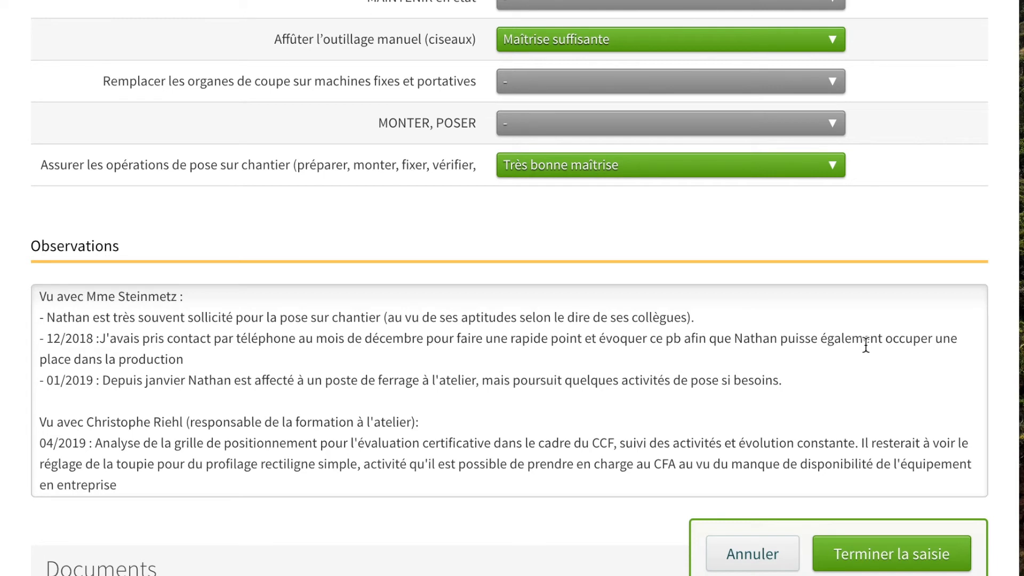
scroll(865, 347, "down", 2)
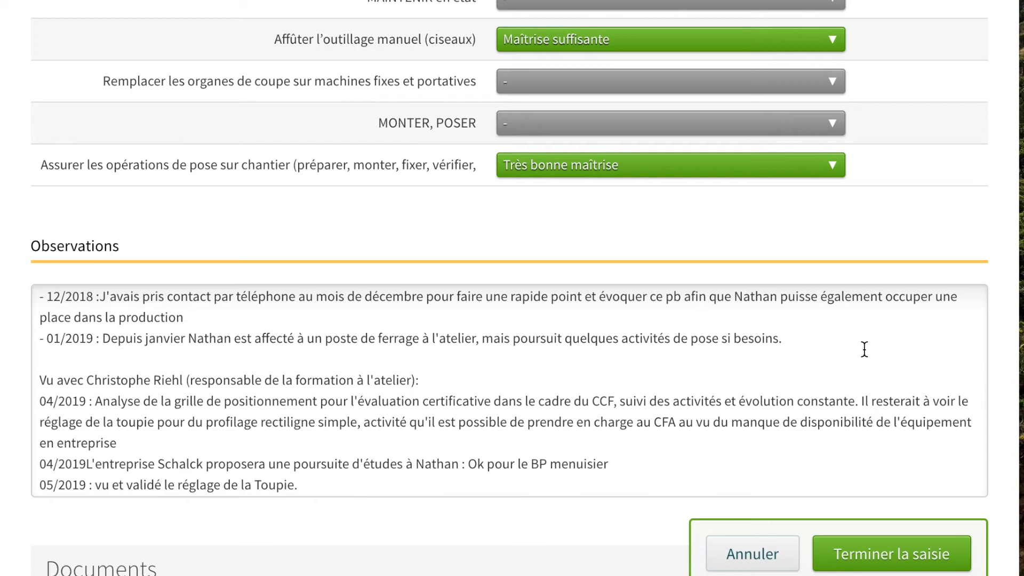
scroll(864, 248, "down", 1)
scroll(863, 242, "down", 2)
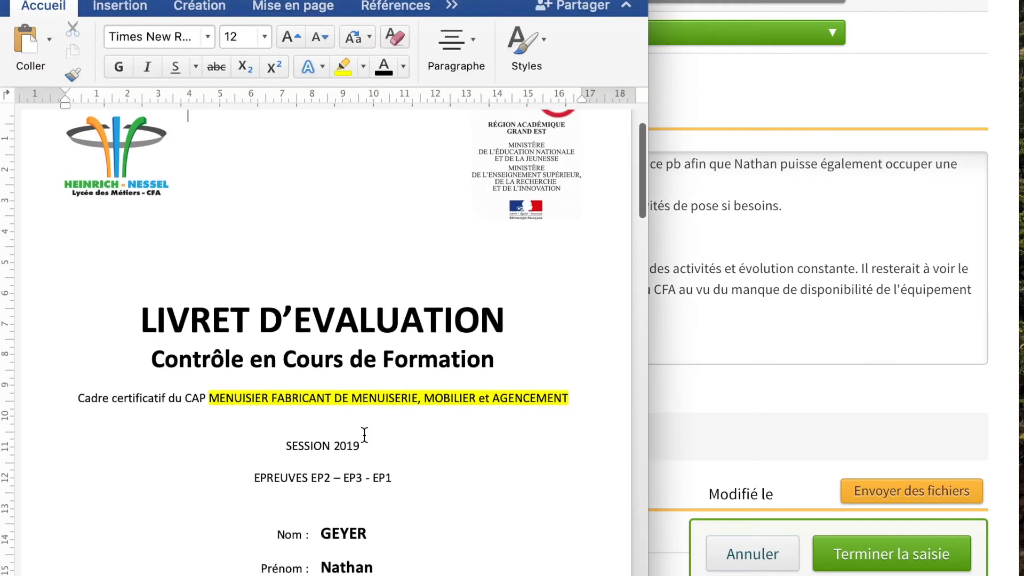
In the attached Word evaluation booklet, examine the cover page and the table of exam units.
scroll(364, 434, "up", 1)
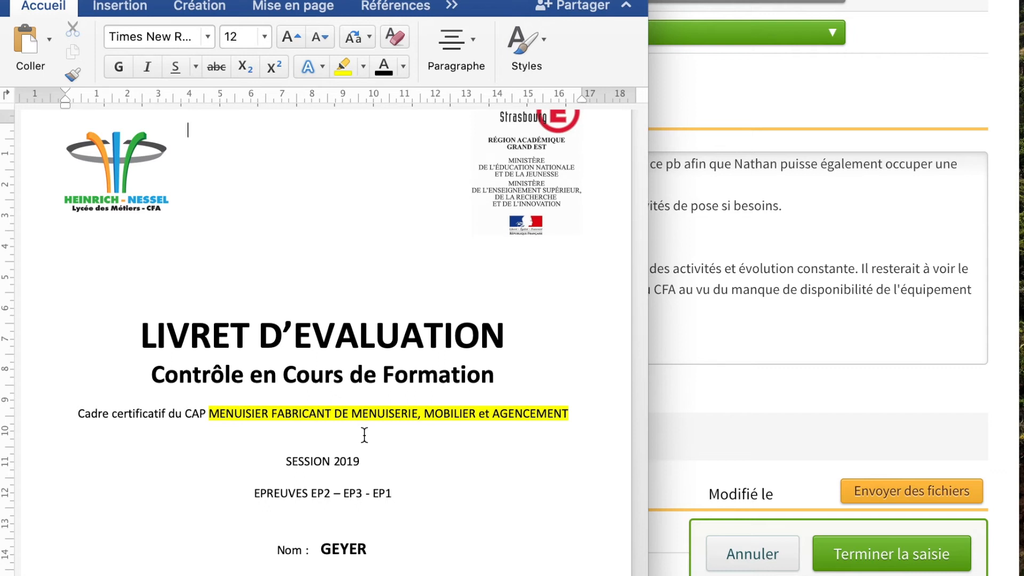
scroll(363, 448, "down", 2)
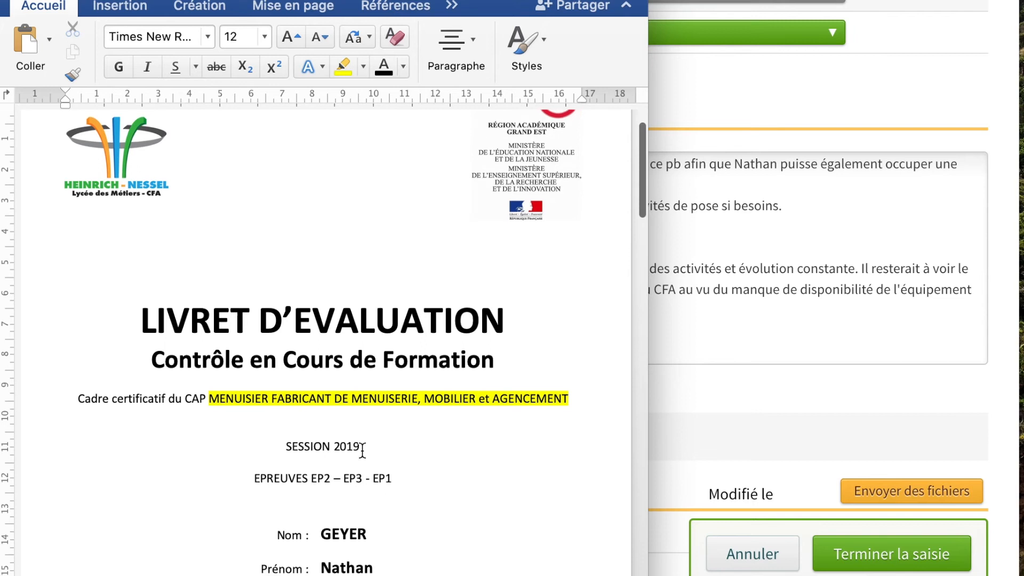
scroll(362, 451, "down", 8)
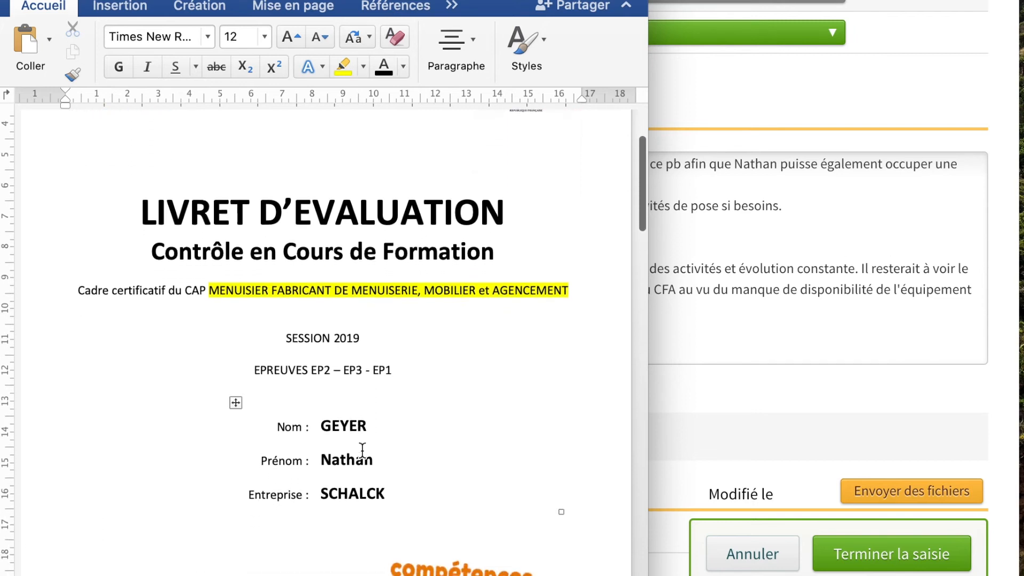
scroll(363, 451, "down", 20)
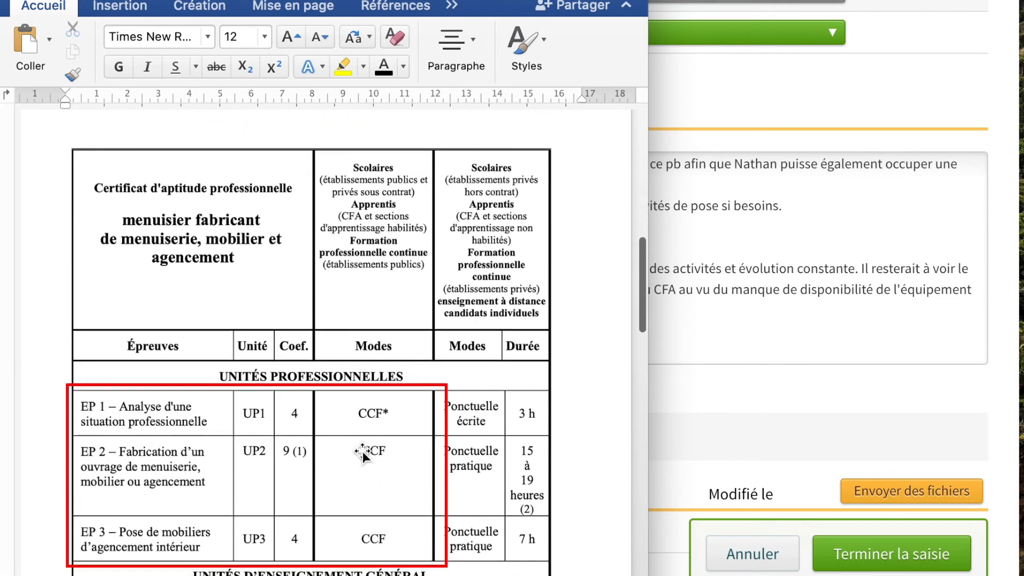
scroll(363, 453, "down", 20)
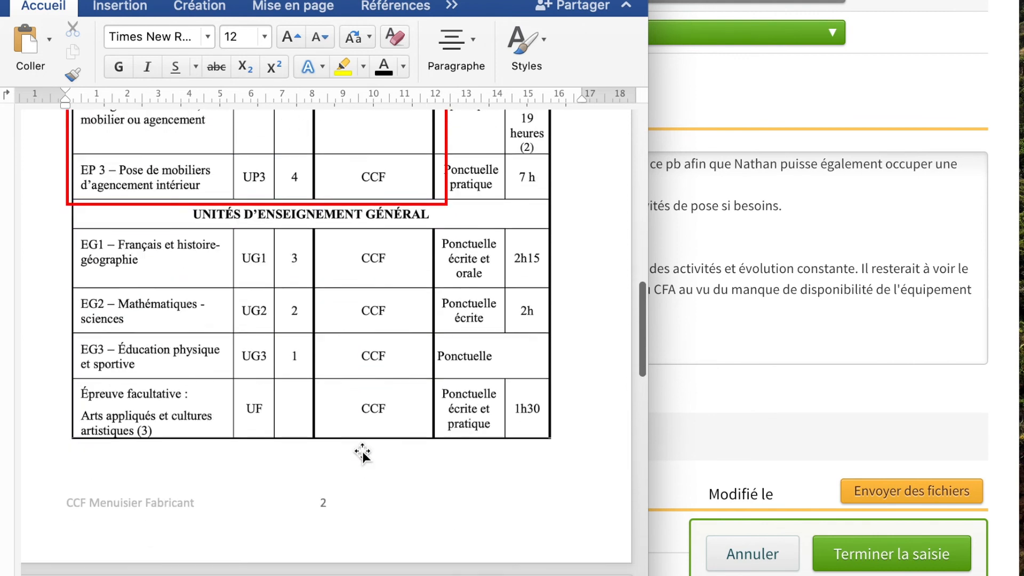
Examine the booklet's illustrated descriptions of the evaluation situations at the training centre and in the company.
scroll(363, 453, "down", 20)
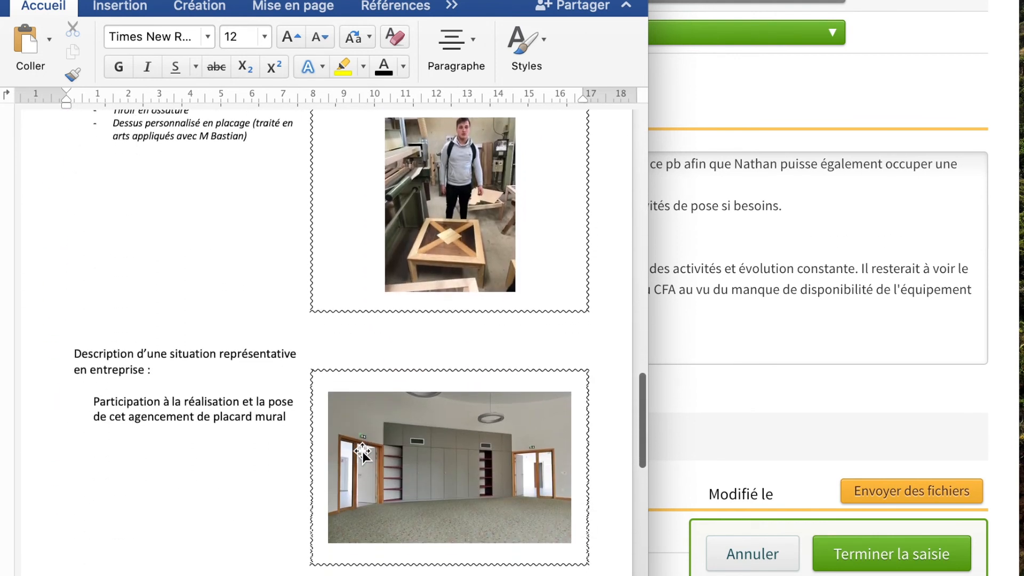
scroll(363, 450, "up", 5)
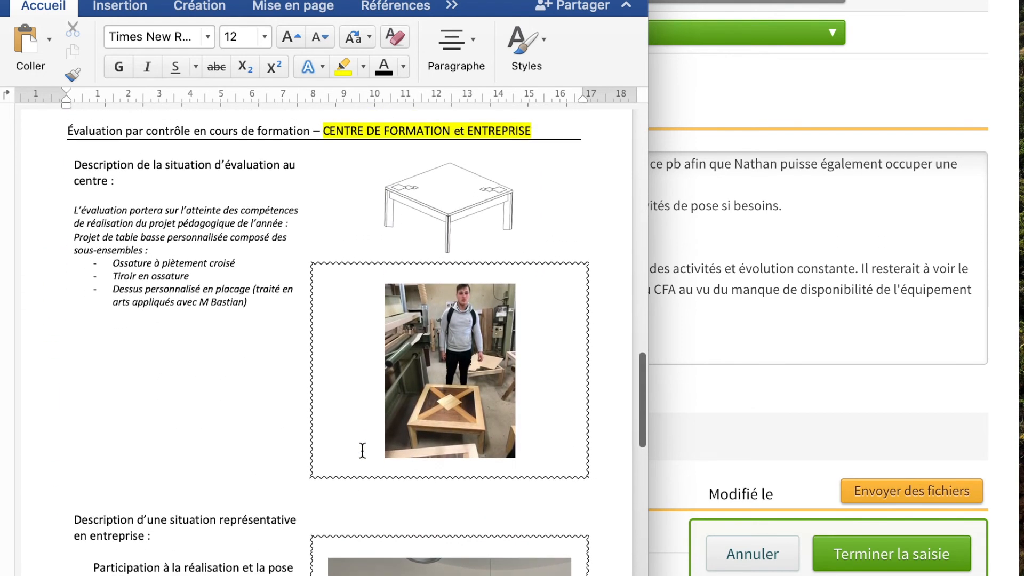
scroll(362, 451, "down", 2)
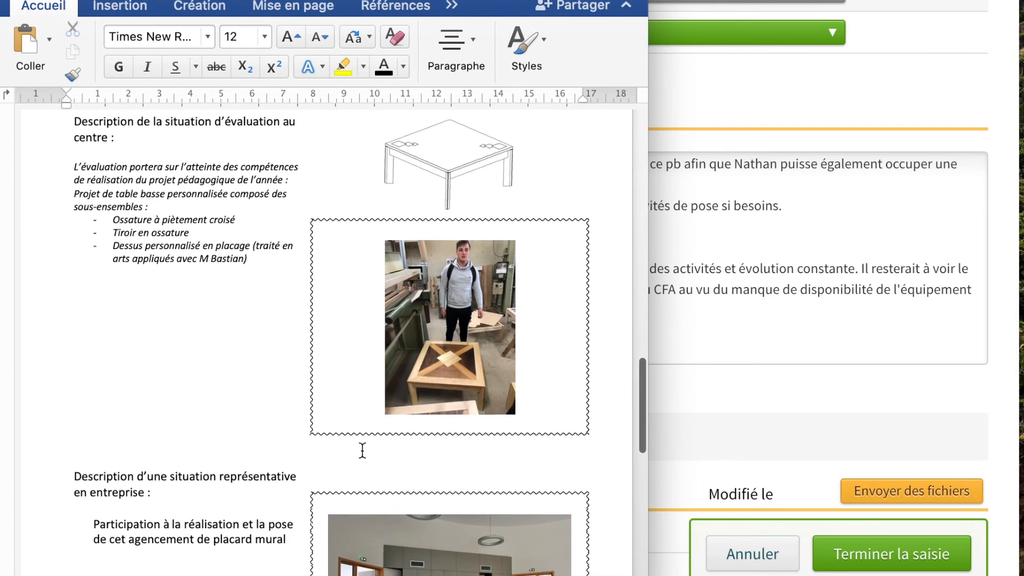
scroll(362, 450, "down", 4)
scroll(363, 452, "down", 15)
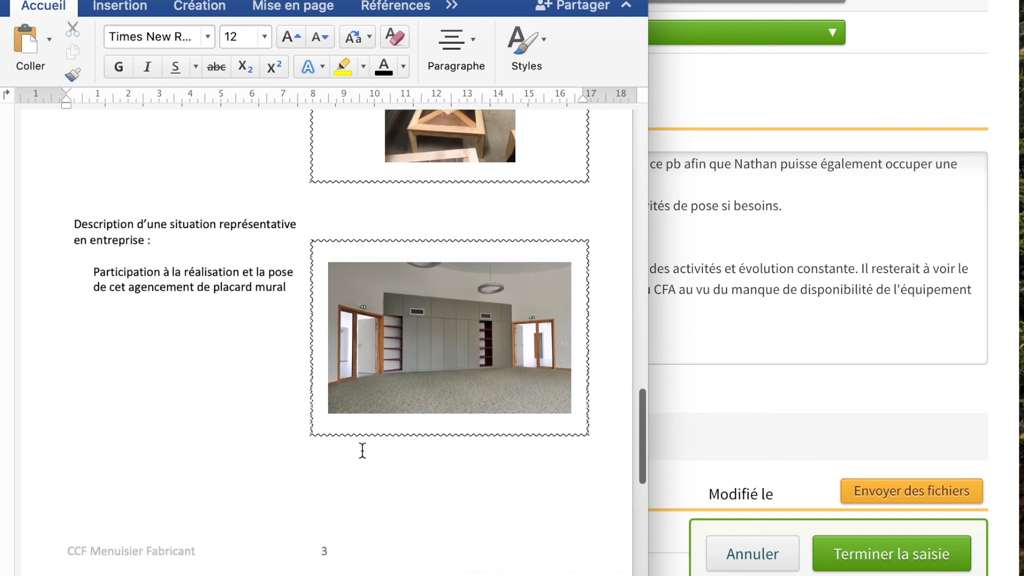
Examine the EP2 grid of assessed competencies and the marks proposed to the jury.
scroll(362, 450, "down", 9)
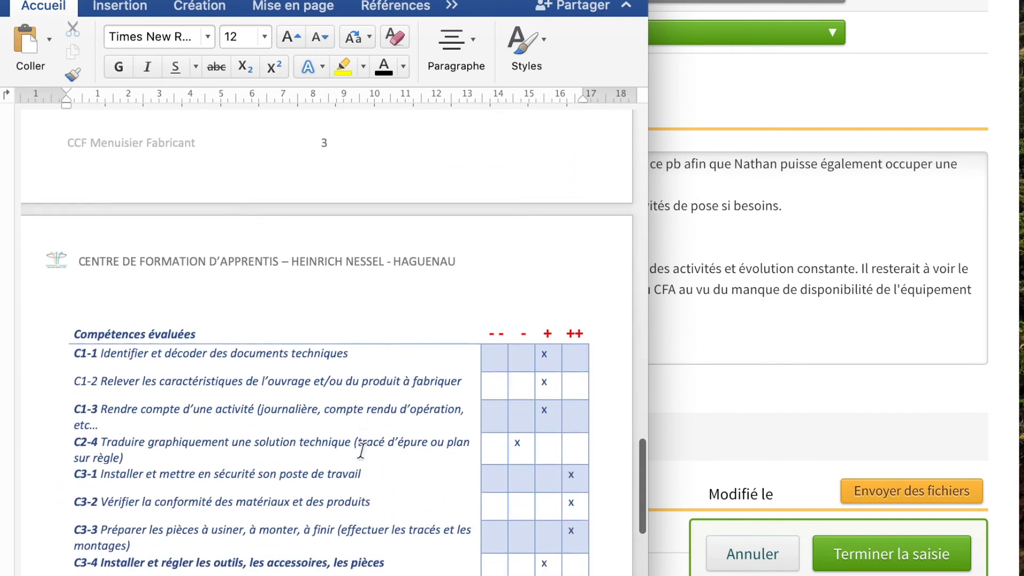
scroll(363, 451, "down", 2)
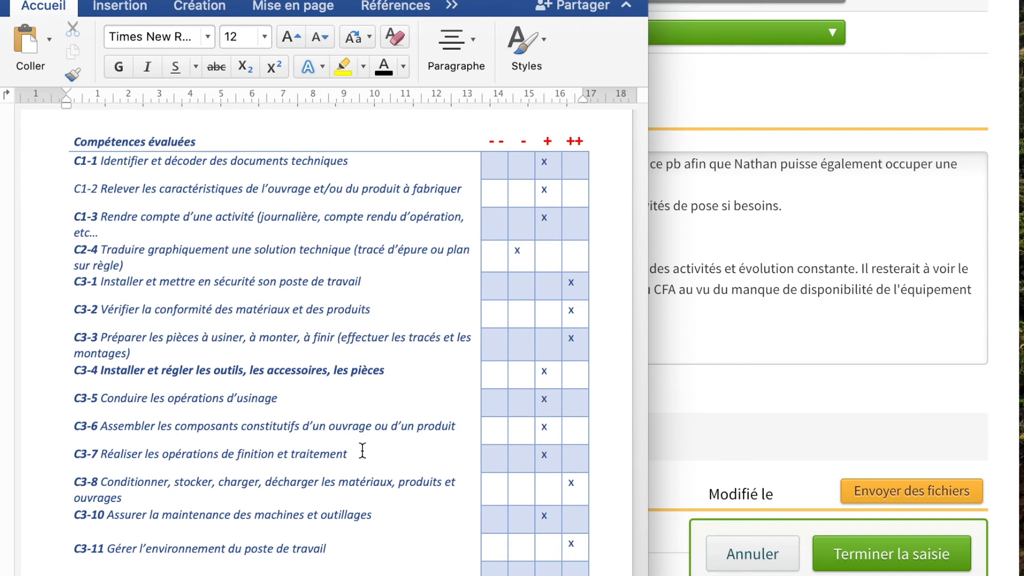
scroll(362, 450, "down", 10)
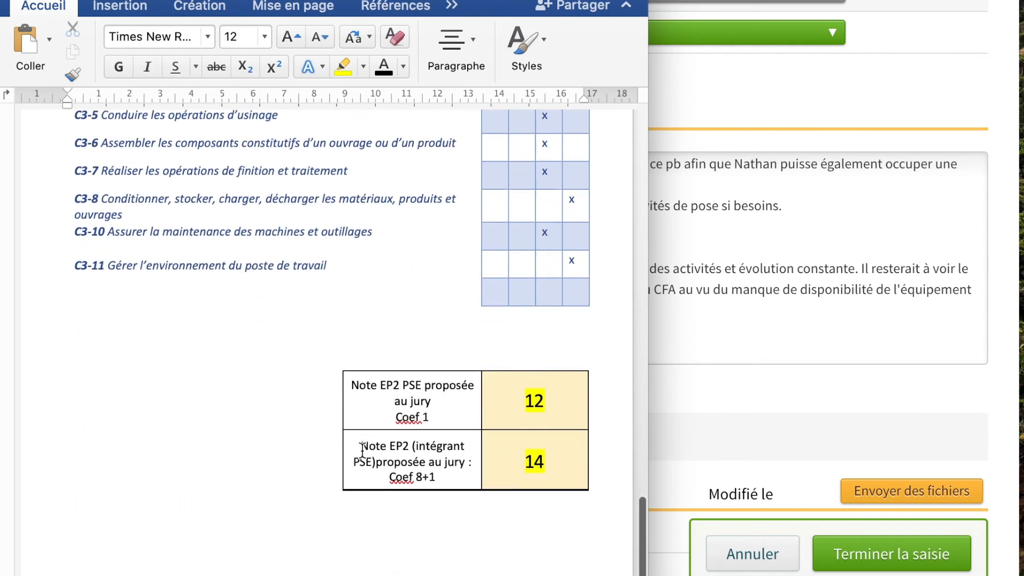
scroll(363, 451, "down", 10)
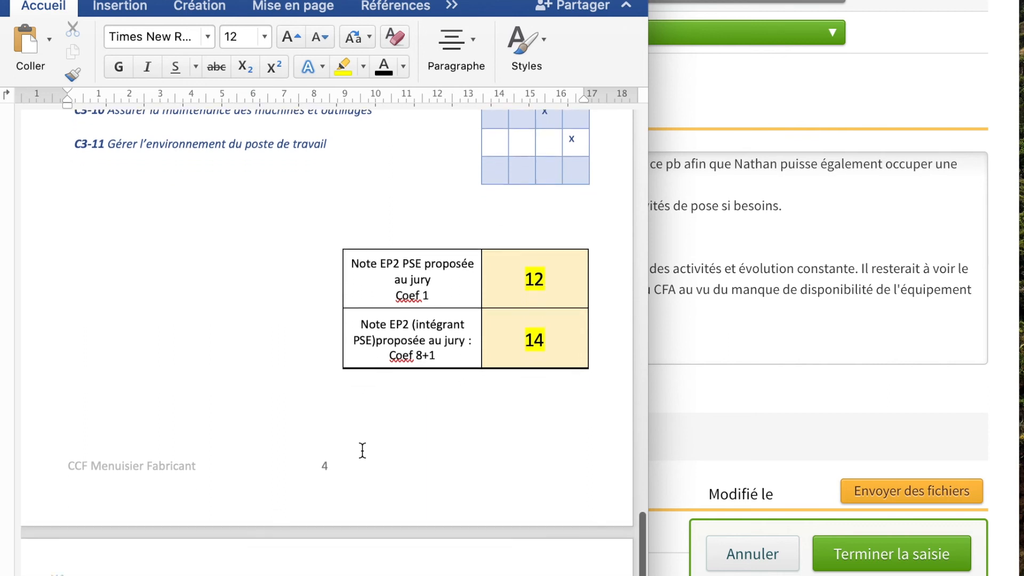
Examine the EP3 furniture installation evaluation, including its drawings, photos and competency grid.
scroll(362, 451, "down", 5)
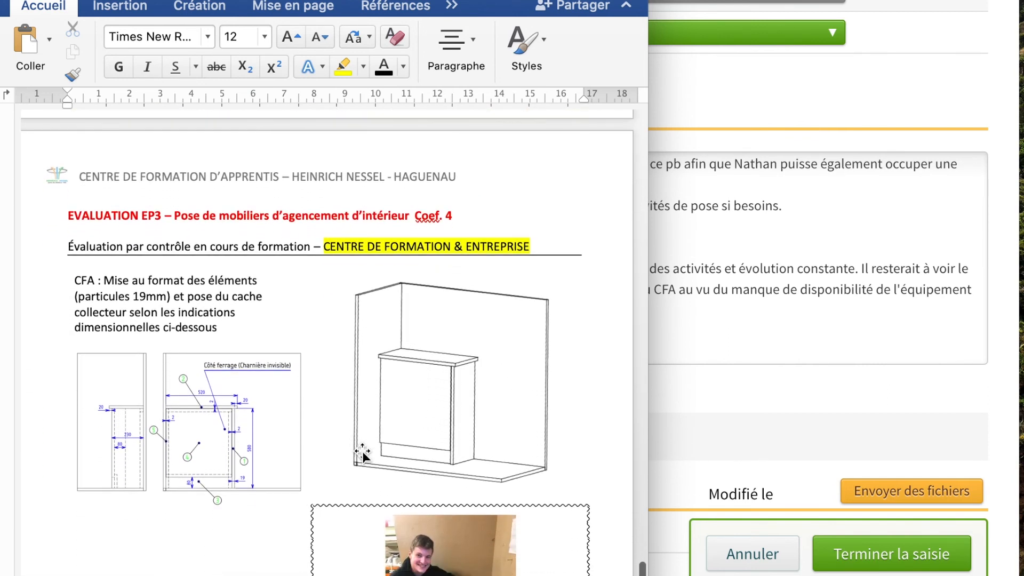
scroll(363, 450, "down", 2)
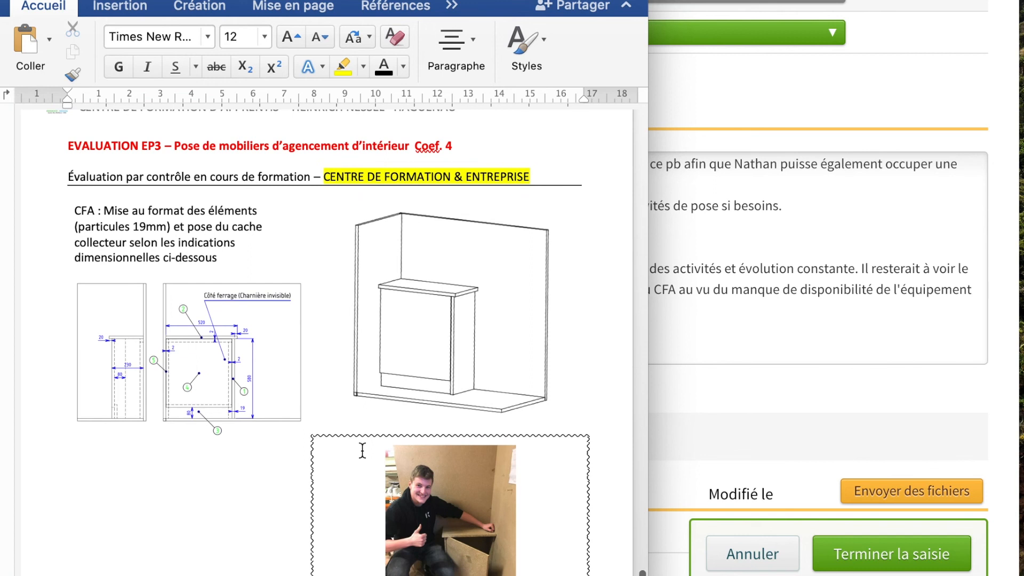
scroll(362, 450, "down", 15)
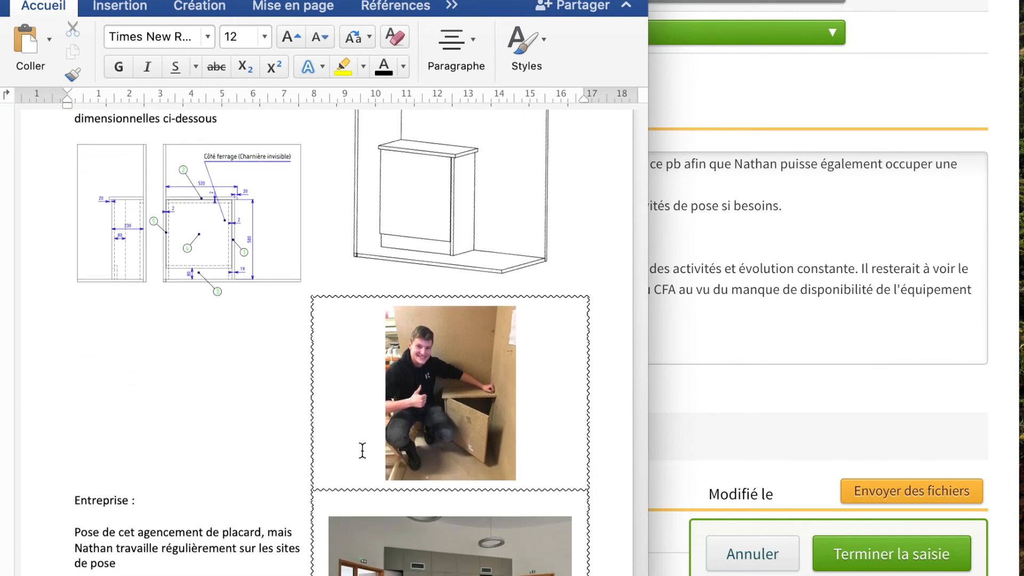
scroll(363, 450, "down", 15)
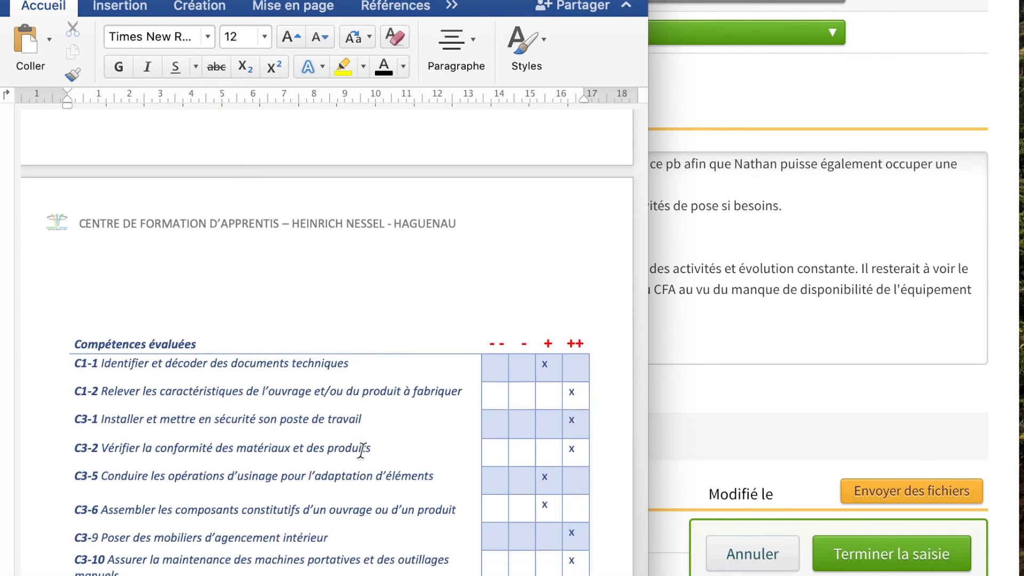
Examine the EP1 competency grid and mark, and close the evaluation booklet to return to the visit report.
scroll(363, 450, "down", 15)
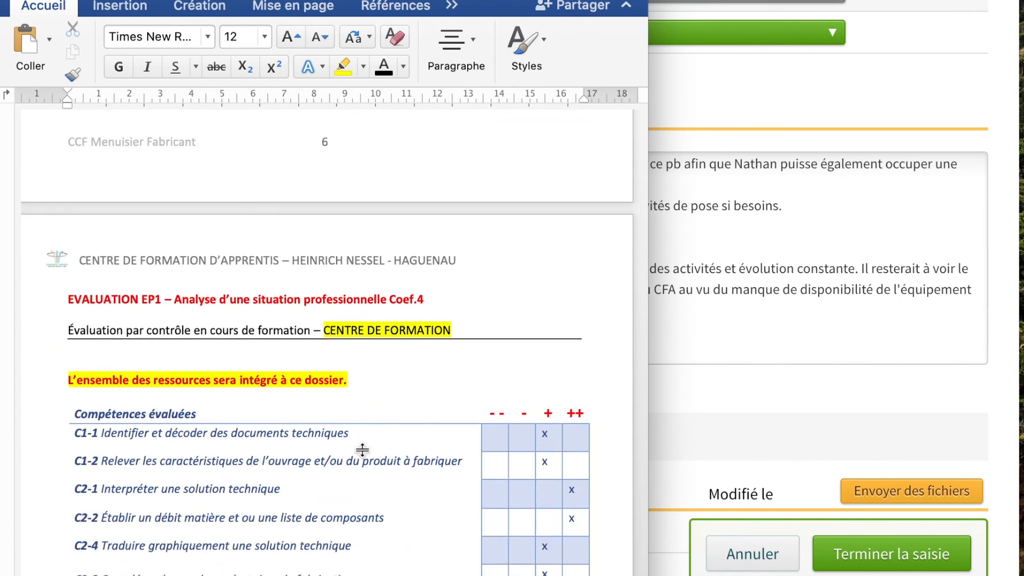
scroll(362, 451, "down", 2)
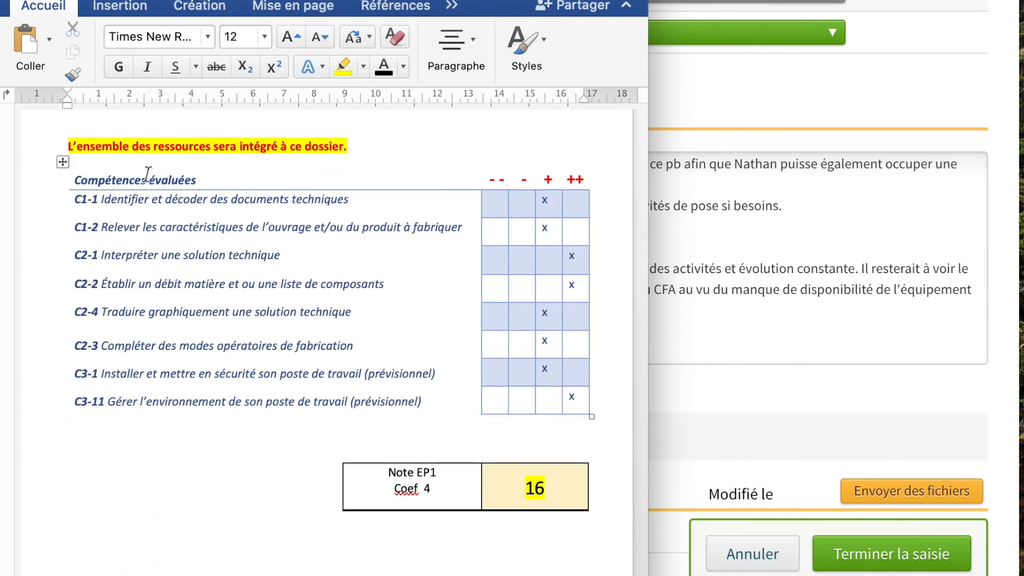
key("super+w")
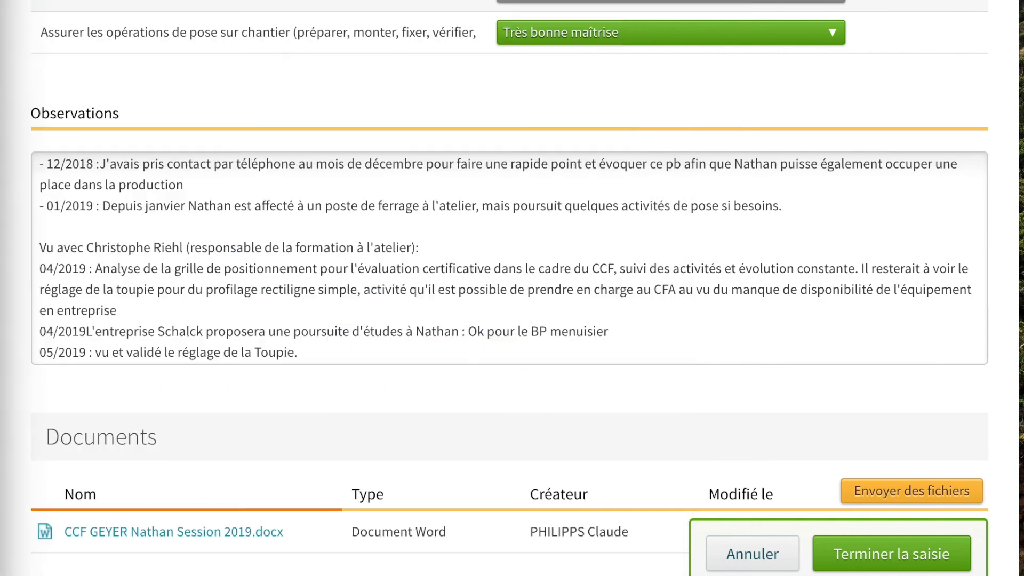